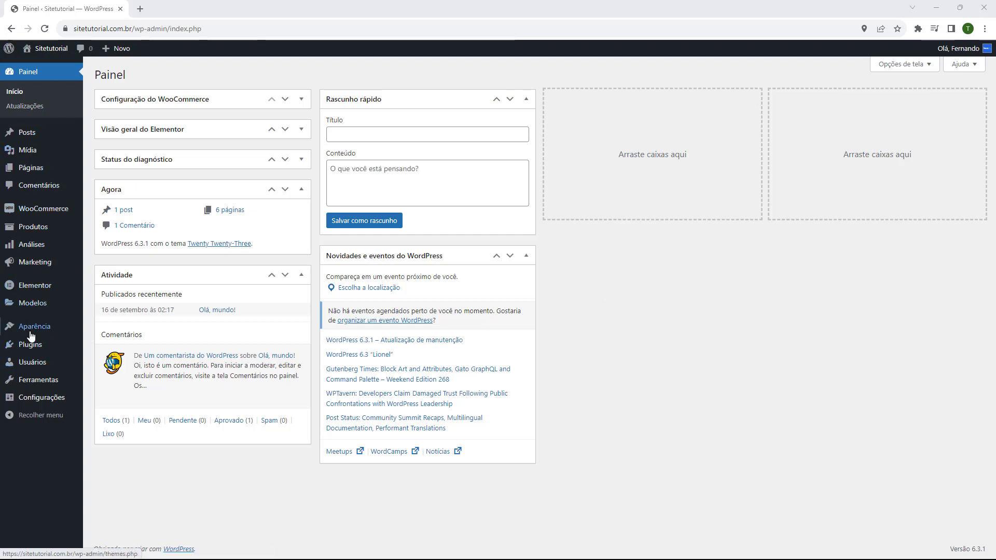
# Step: Open the installed Plugins list from the admin sidebar
pyautogui.moveTo(29, 347)
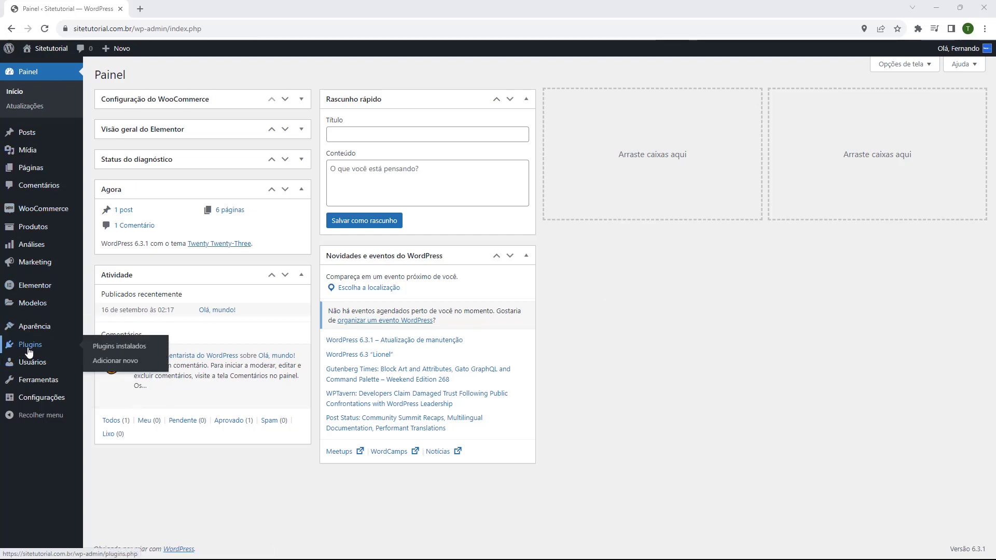
pyautogui.click(29, 347)
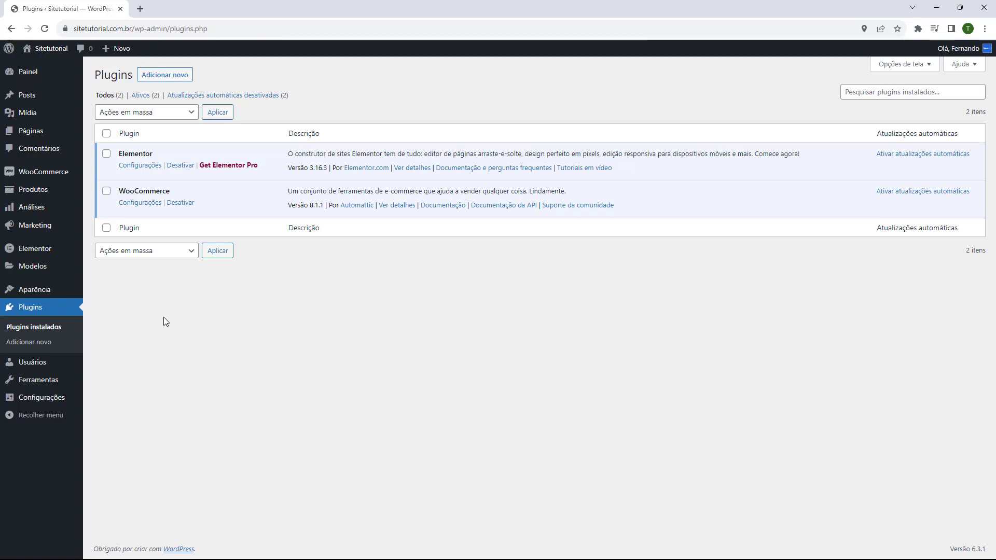
# Step: Search for 'pagseguro', then install and activate PagSeguro for WooCommerce
pyautogui.click(165, 75)
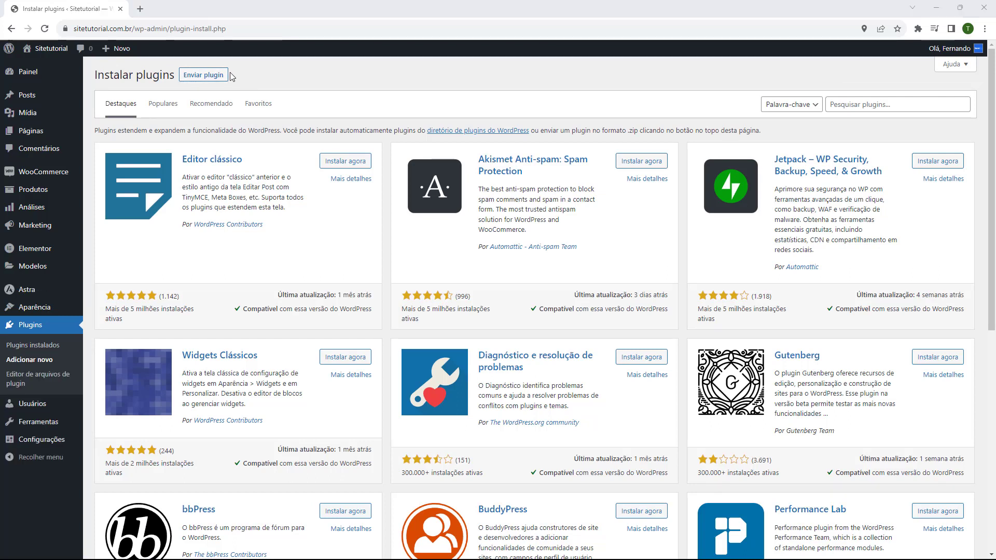
pyautogui.click(870, 108)
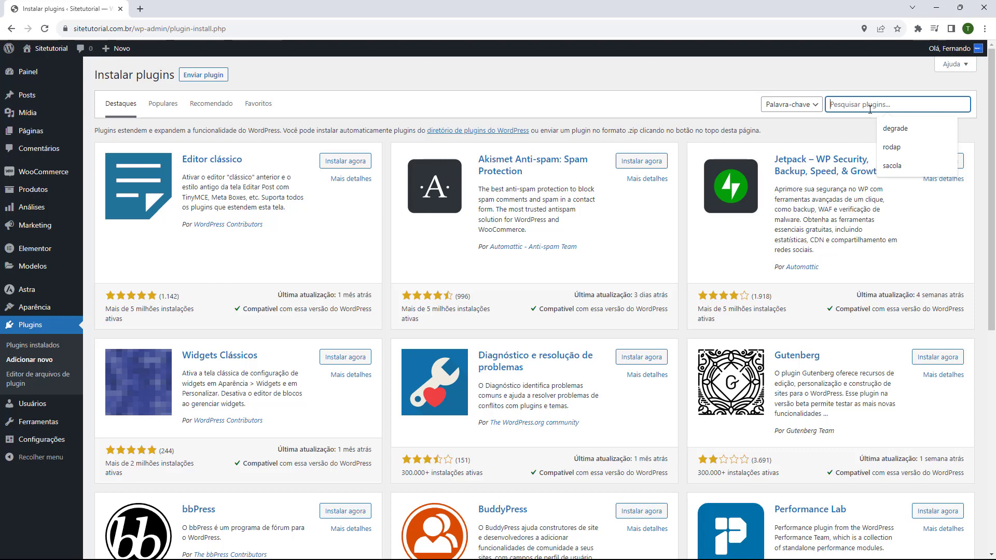
pyautogui.write('pagseguro')
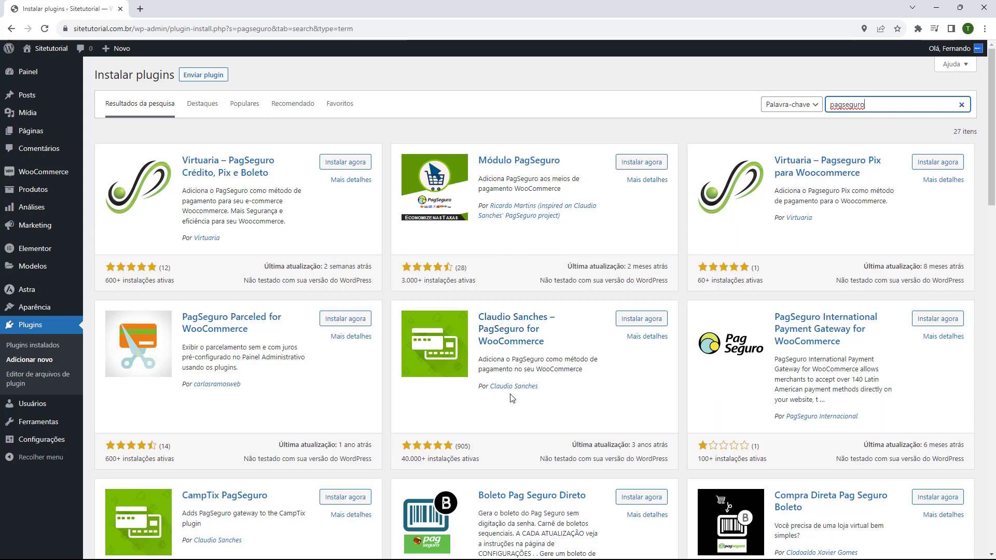
pyautogui.click(640, 324)
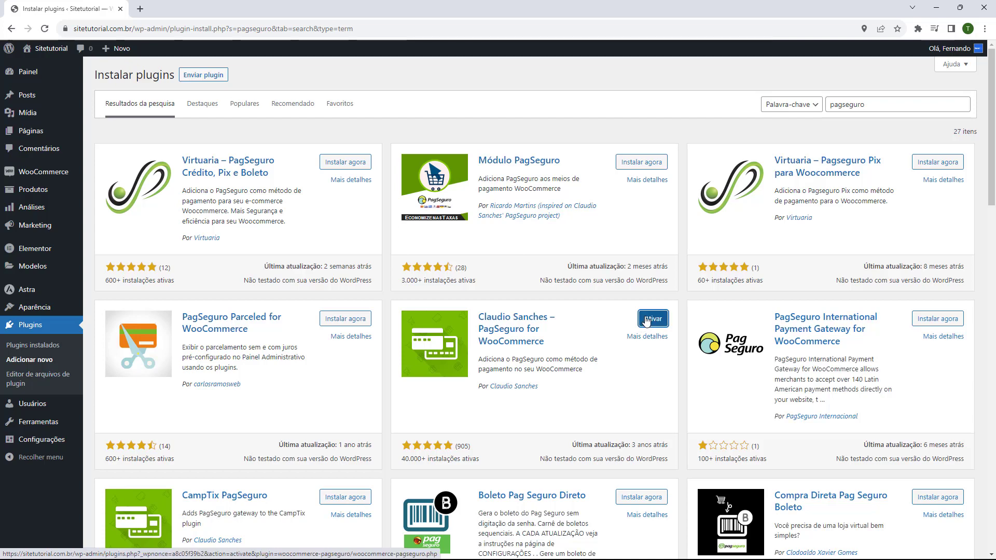
pyautogui.click(652, 320)
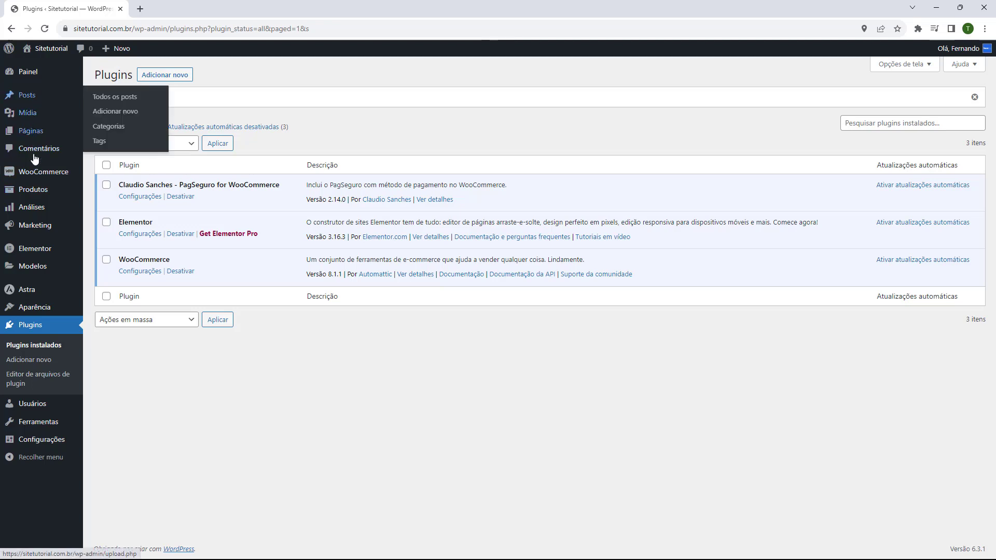
# Step: Show the Pagamentos tab of WooCommerce Configurações, listing PagSeguro as enabled
pyautogui.moveTo(26, 177)
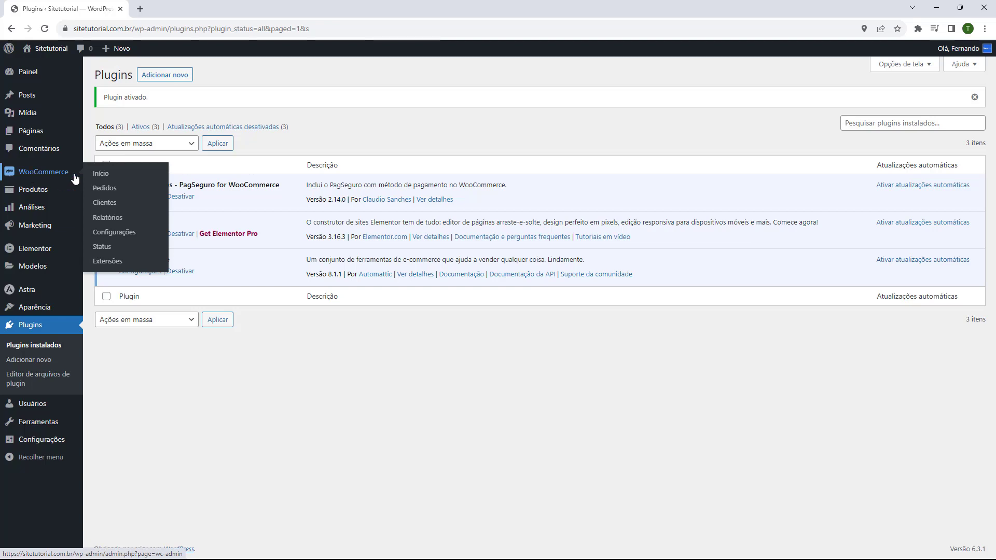
pyautogui.click(113, 234)
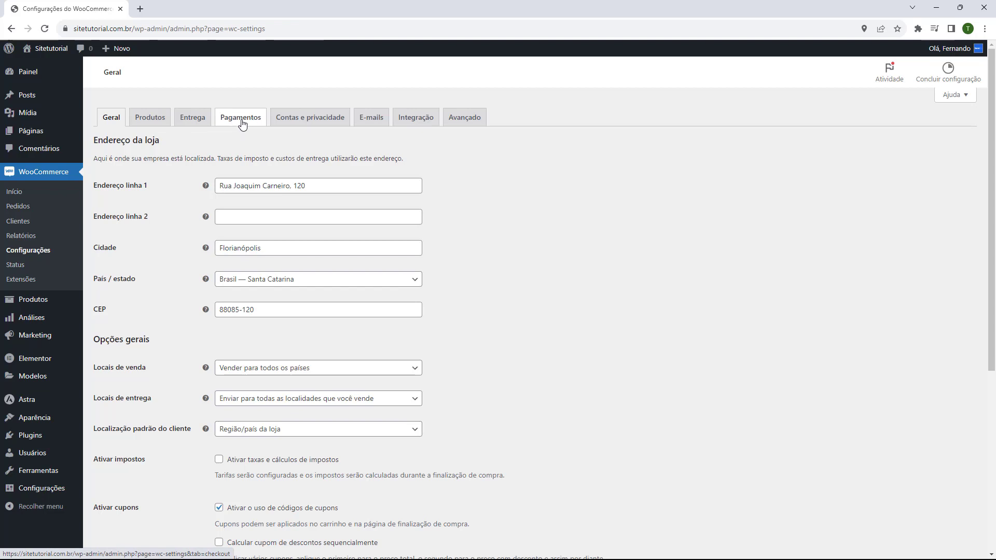
pyautogui.click(242, 119)
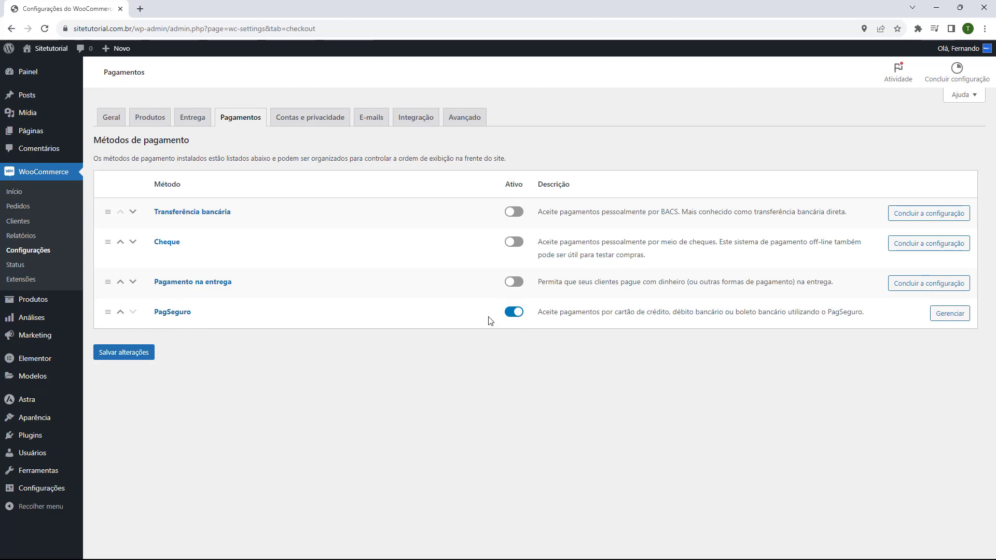
# Step: Set PagSeguro's integration method to Checkout Transparente and open PagBank's token page
pyautogui.click(944, 320)
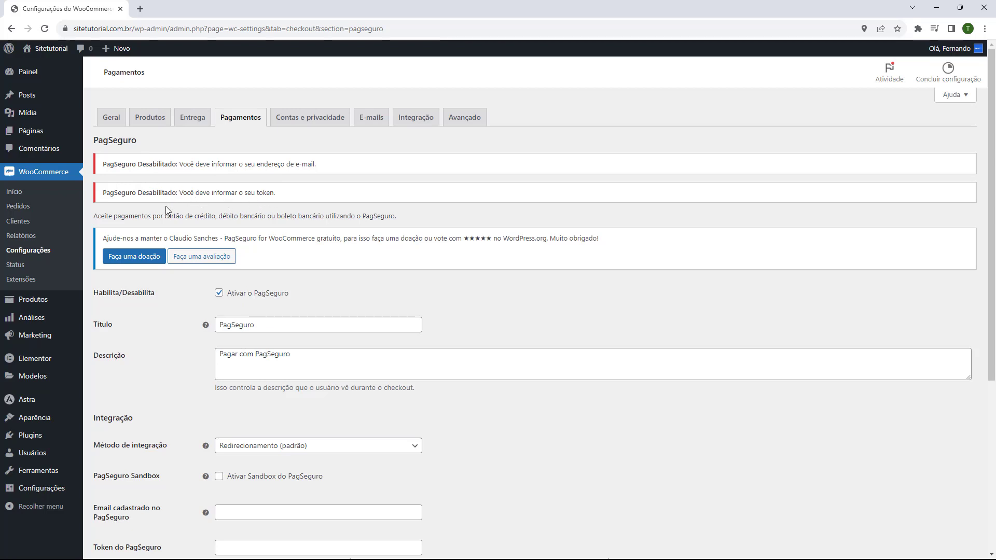
pyautogui.scroll(-4, 158, 209)
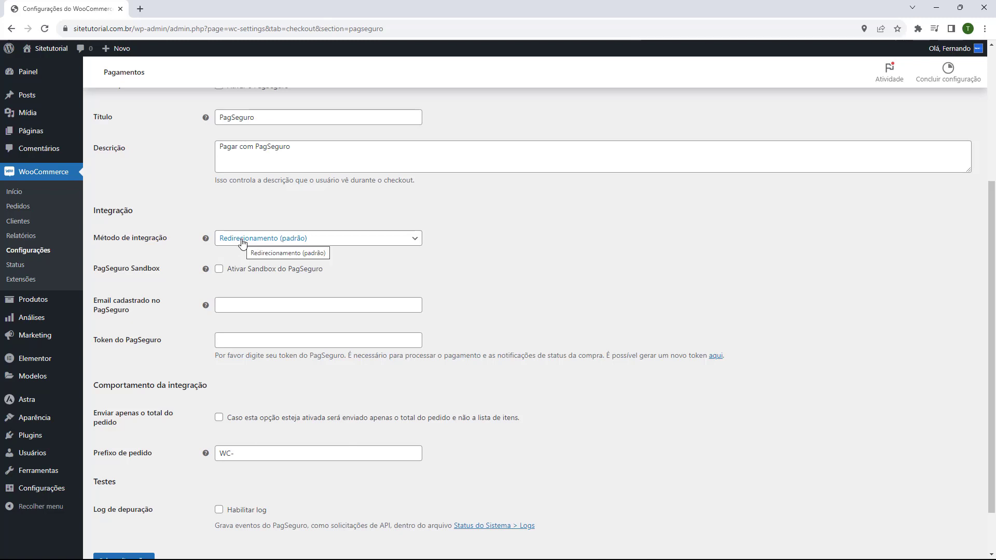
pyautogui.click(241, 242)
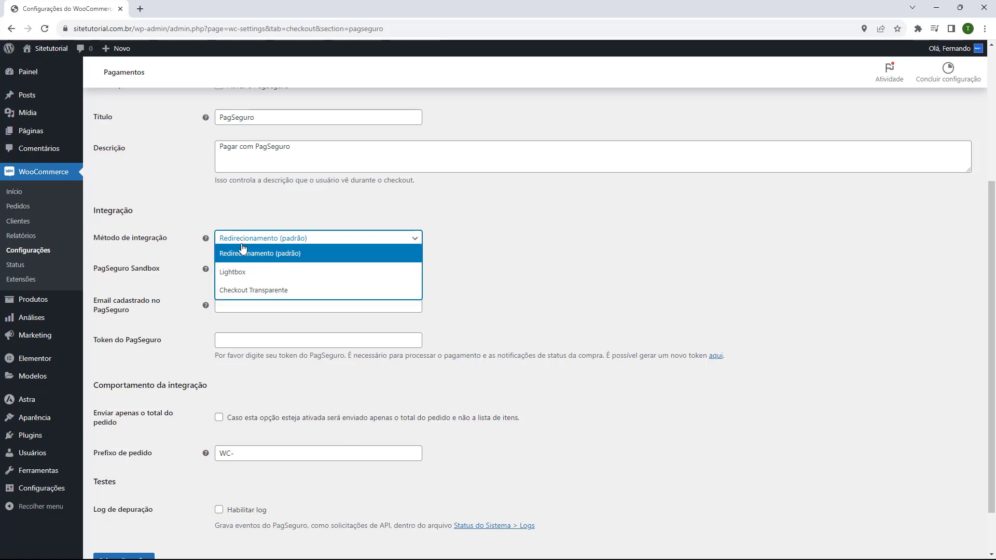
pyautogui.click(235, 289)
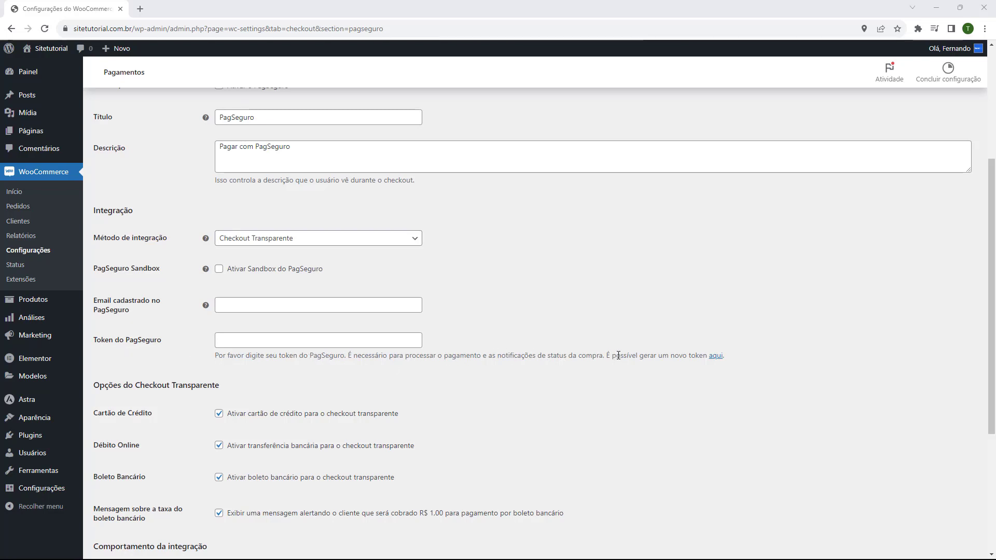
pyautogui.click(715, 358)
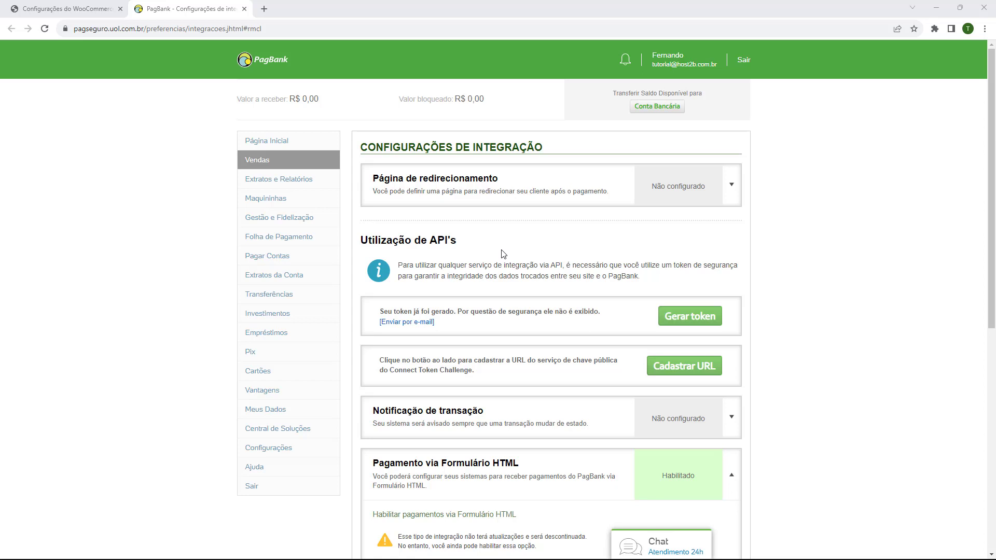
# Step: Generate and copy a new PagBank API token, then return to the PagSeguro settings
pyautogui.scroll(-1, 517, 222)
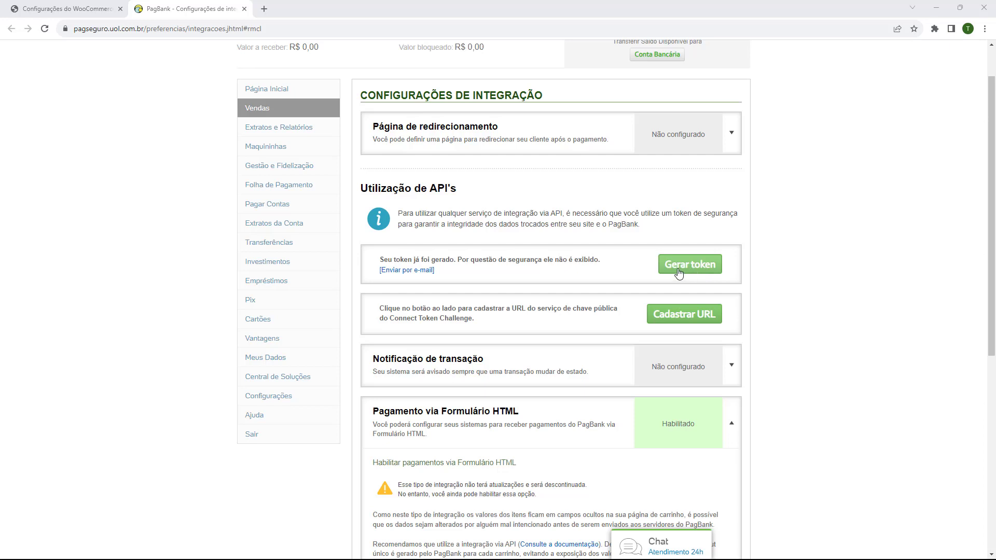
pyautogui.click(690, 266)
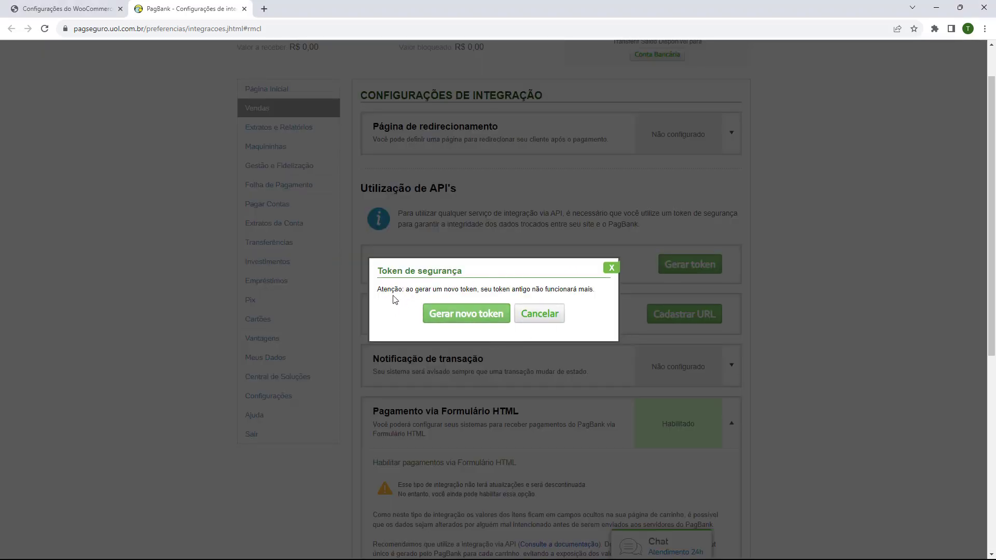
pyautogui.click(458, 315)
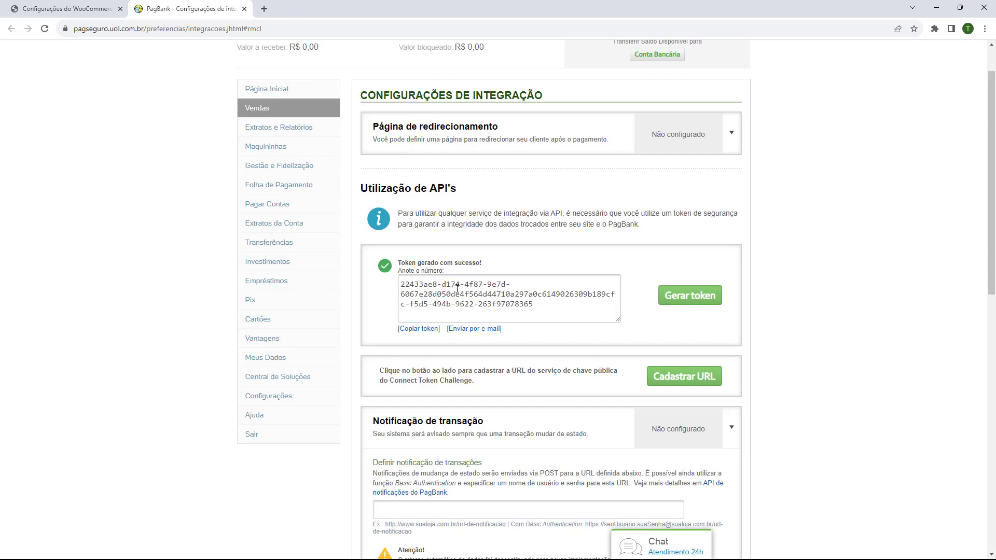
pyautogui.click(409, 335)
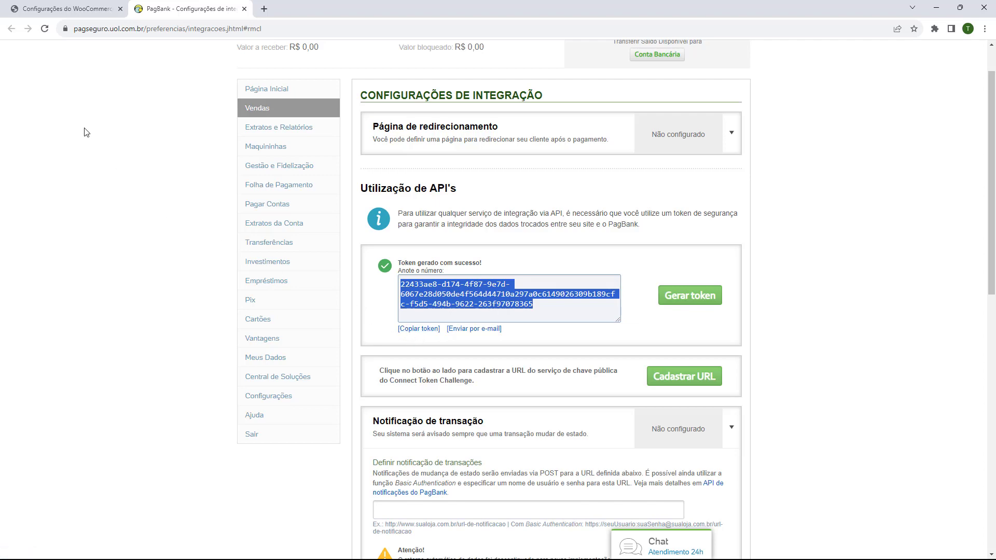
pyautogui.click(66, 9)
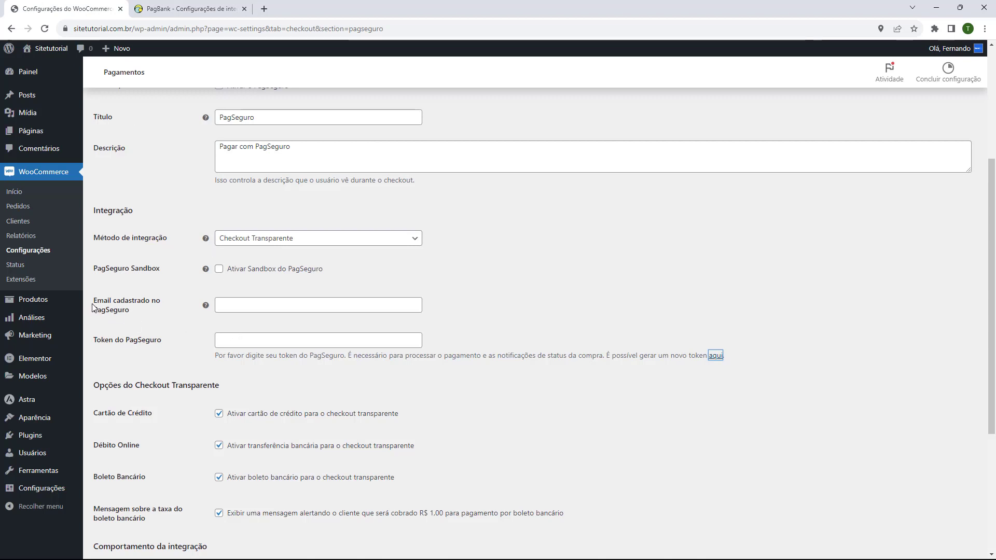
# Step: Enter the PagSeguro account e-mail, paste the copied token, and save the settings
pyautogui.click(288, 311)
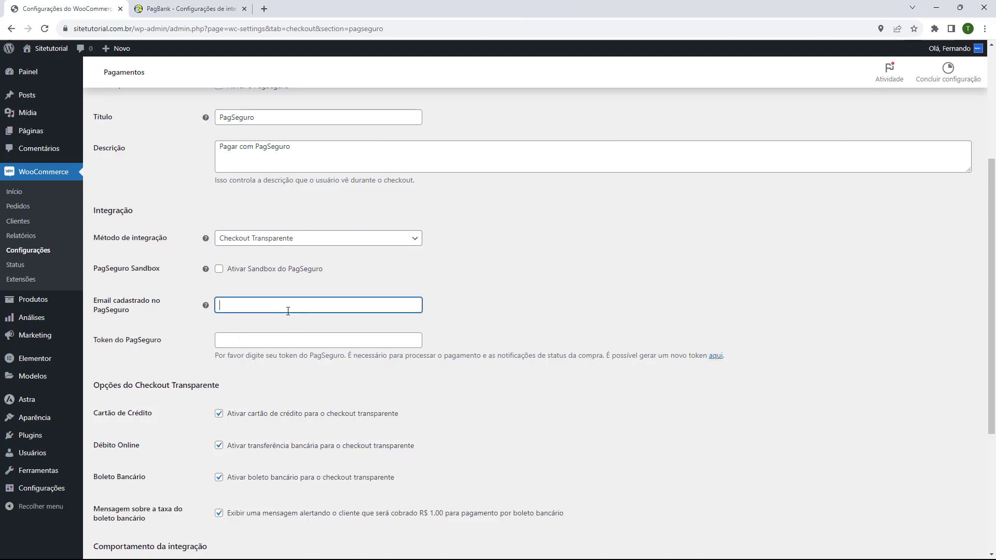
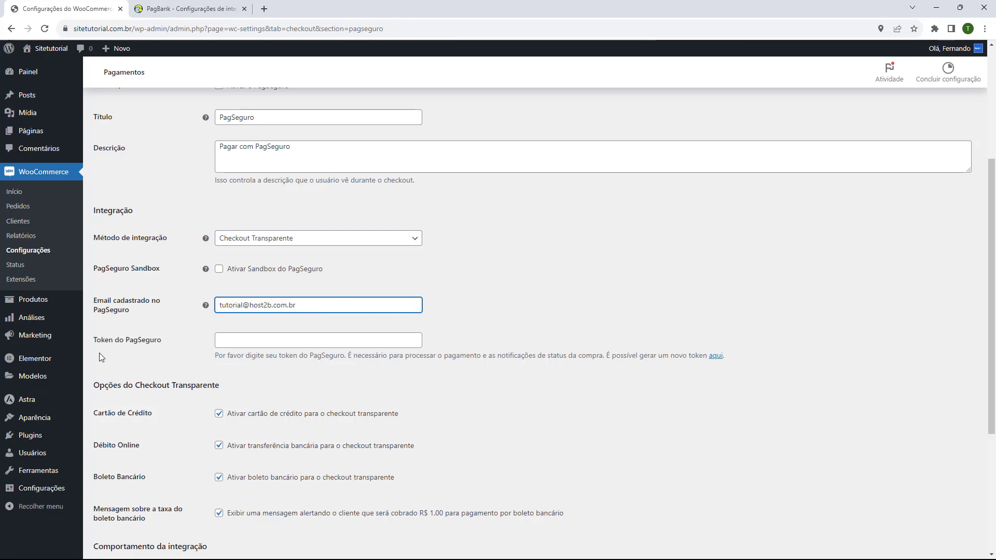
pyautogui.click(235, 343)
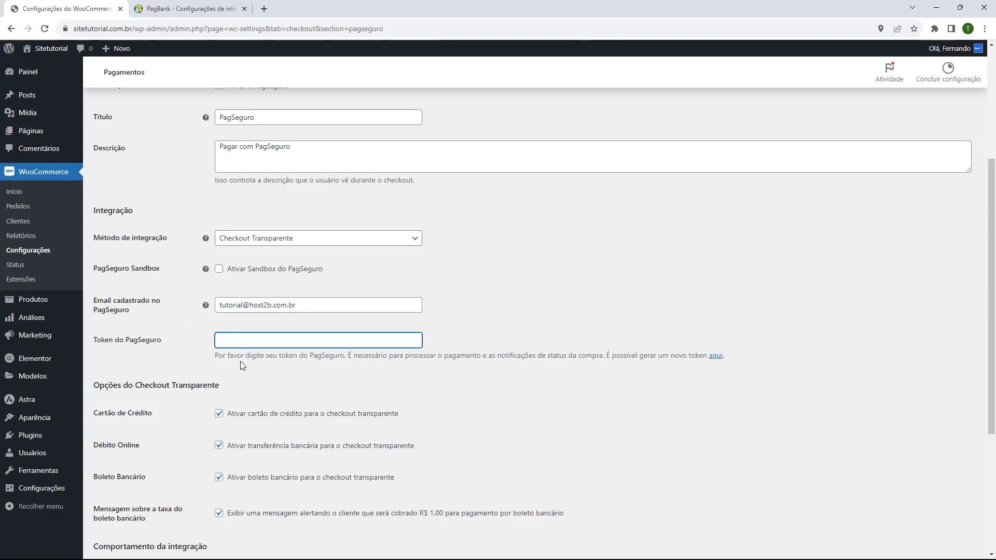
pyautogui.hotkey('ctrl', 'v')
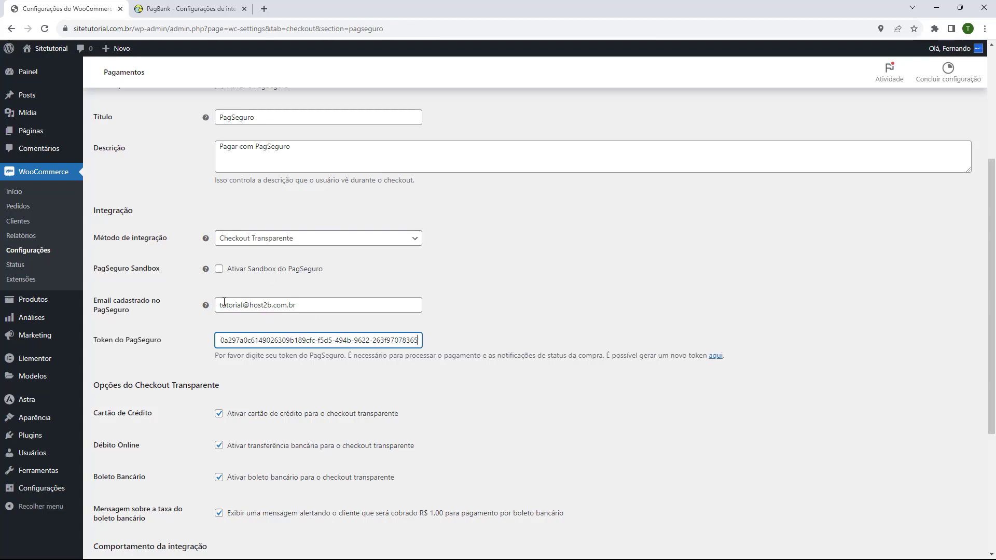
pyautogui.scroll(-2, 187, 306)
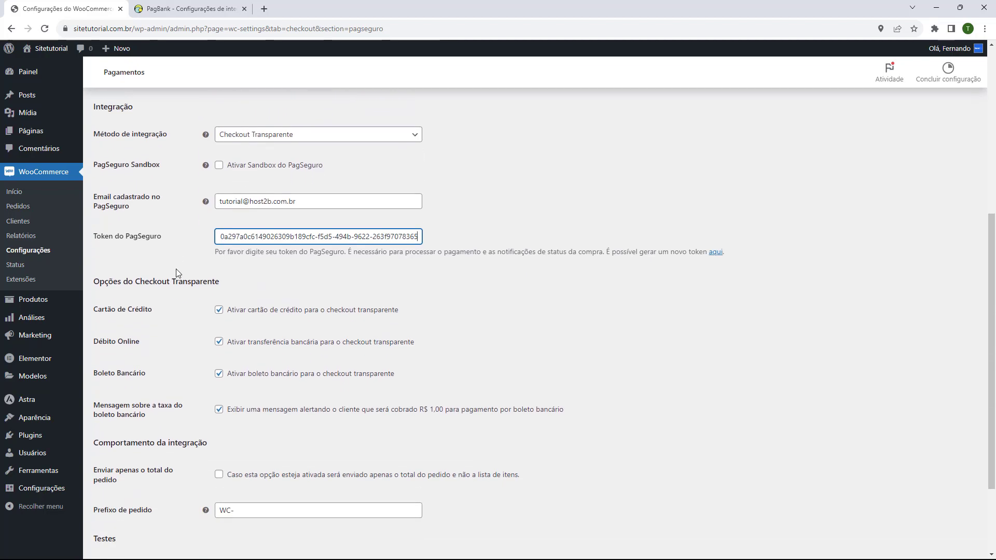
pyautogui.scroll(-1, 176, 272)
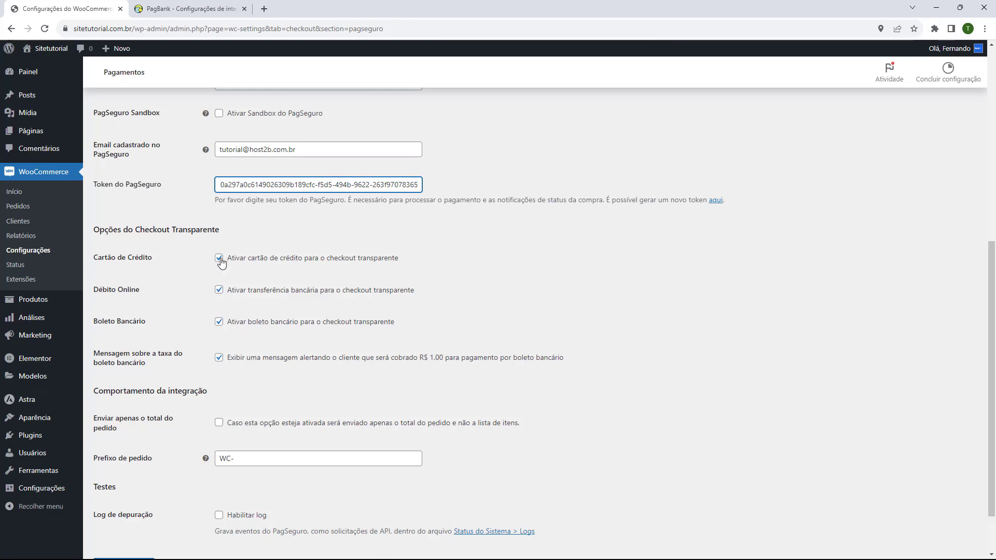
pyautogui.scroll(-2, 188, 295)
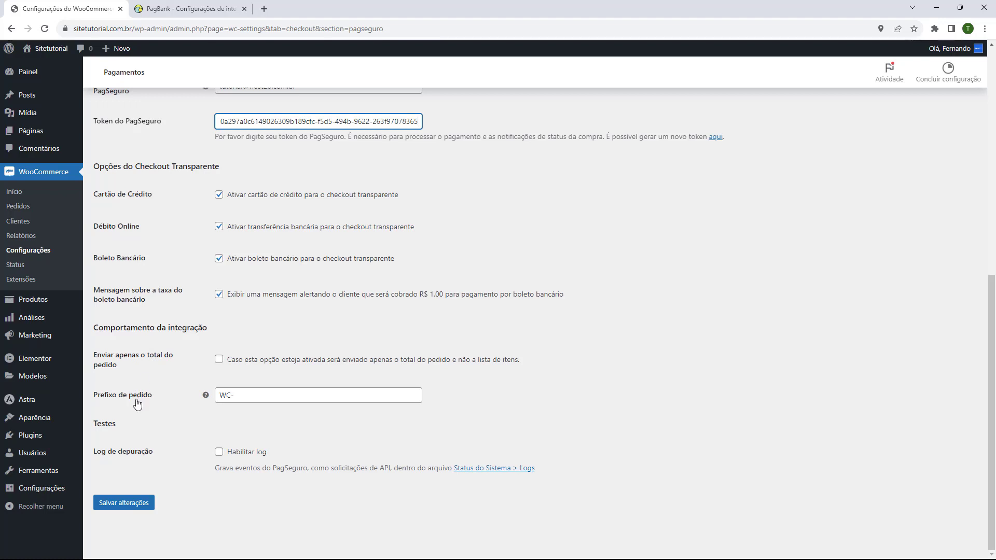
pyautogui.click(121, 507)
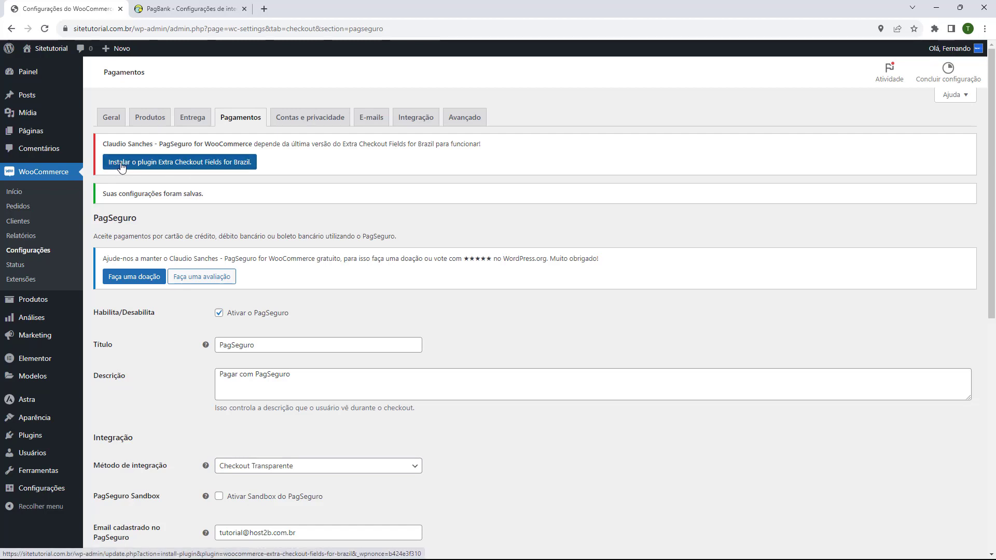
# Step: Install and activate the required Extra Checkout Fields for Brazil plugin
pyautogui.click(162, 163)
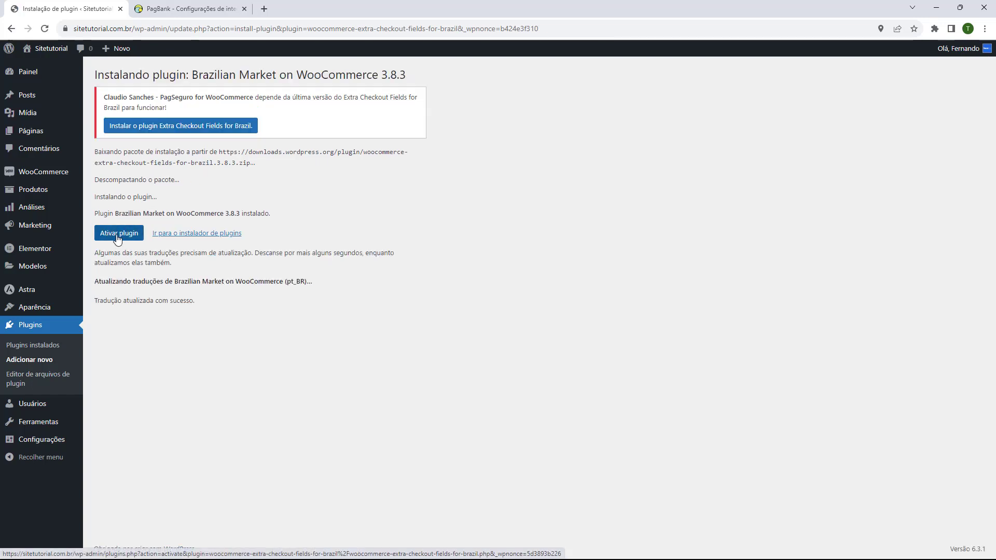
pyautogui.click(118, 234)
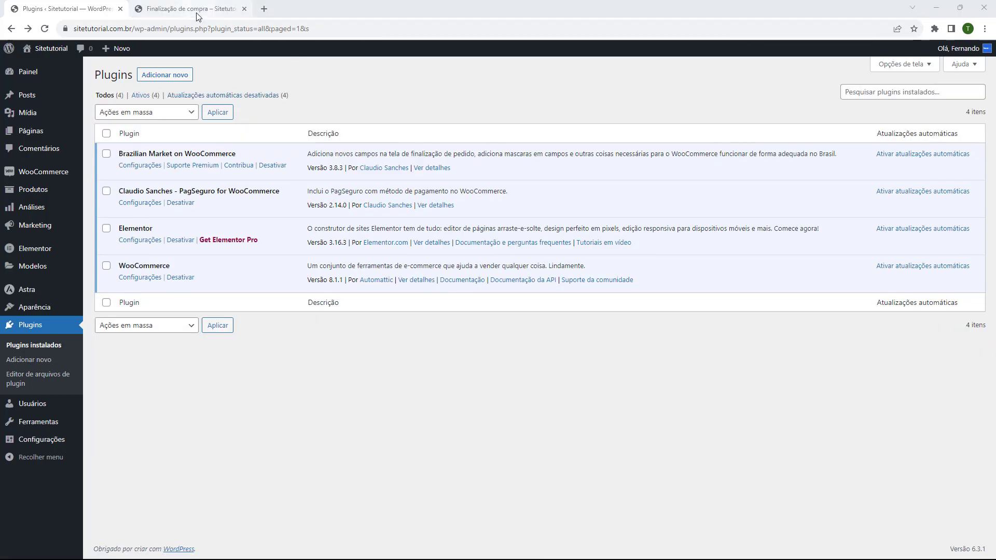
# Step: On the store checkout, view the Débito Online, Boleto Bancário and Cartão de Crédito options
pyautogui.click(199, 16)
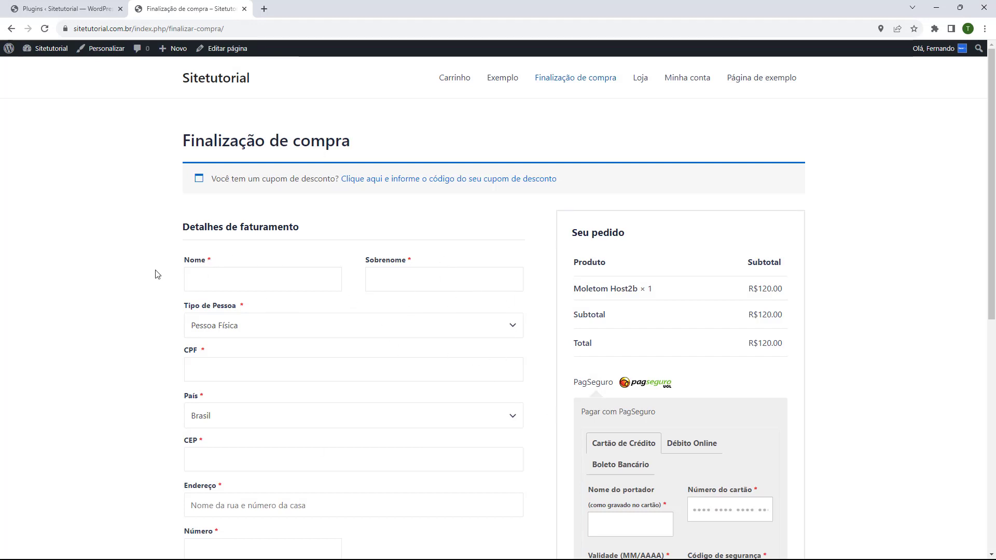
pyautogui.scroll(-1, 172, 273)
pyautogui.scroll(-8, 168, 260)
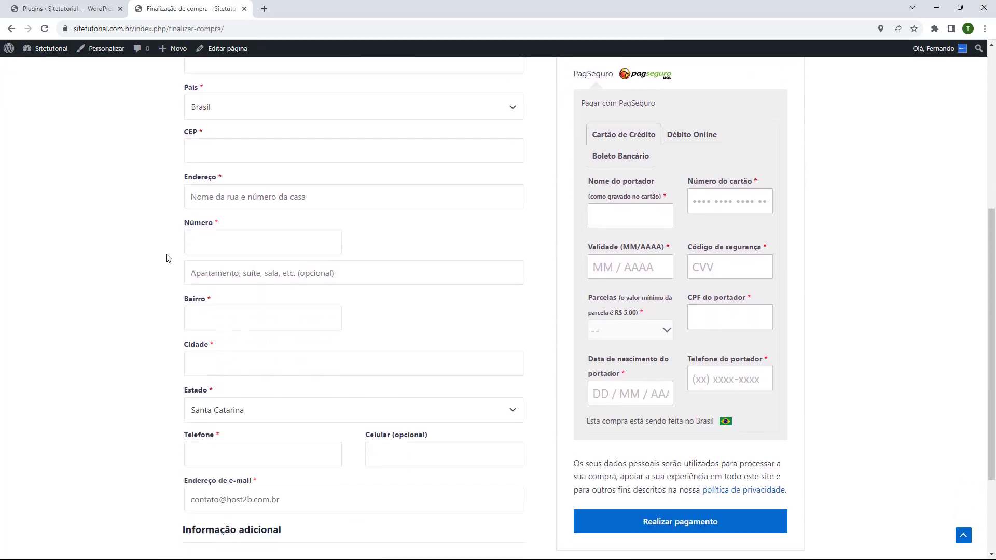
pyautogui.scroll(6, 166, 257)
pyautogui.scroll(2, 166, 258)
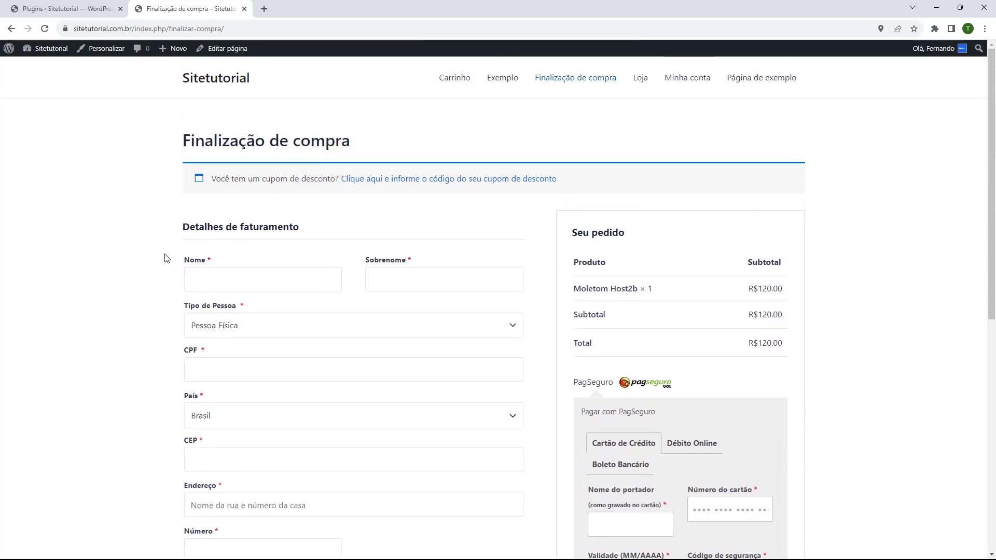
pyautogui.scroll(-2, 702, 316)
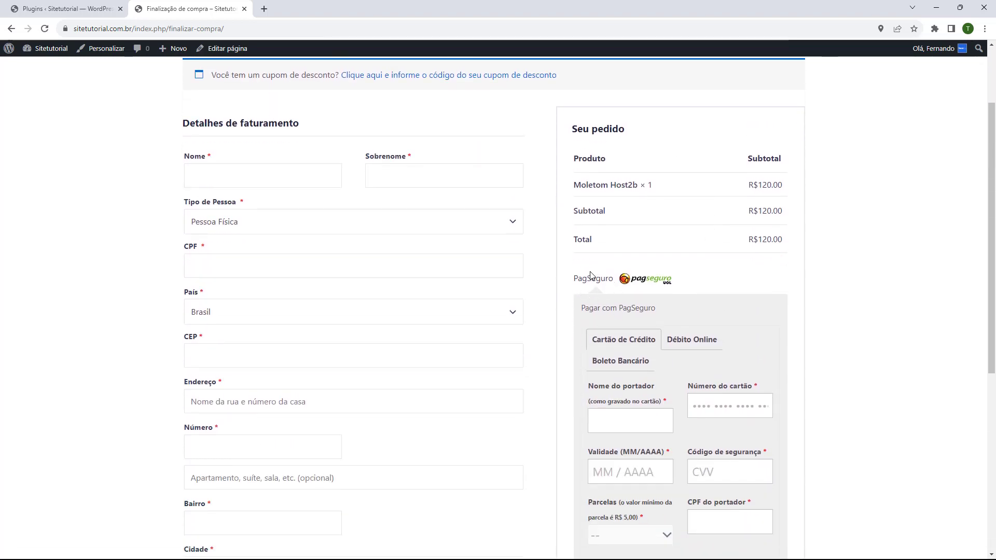
pyautogui.scroll(-2, 642, 280)
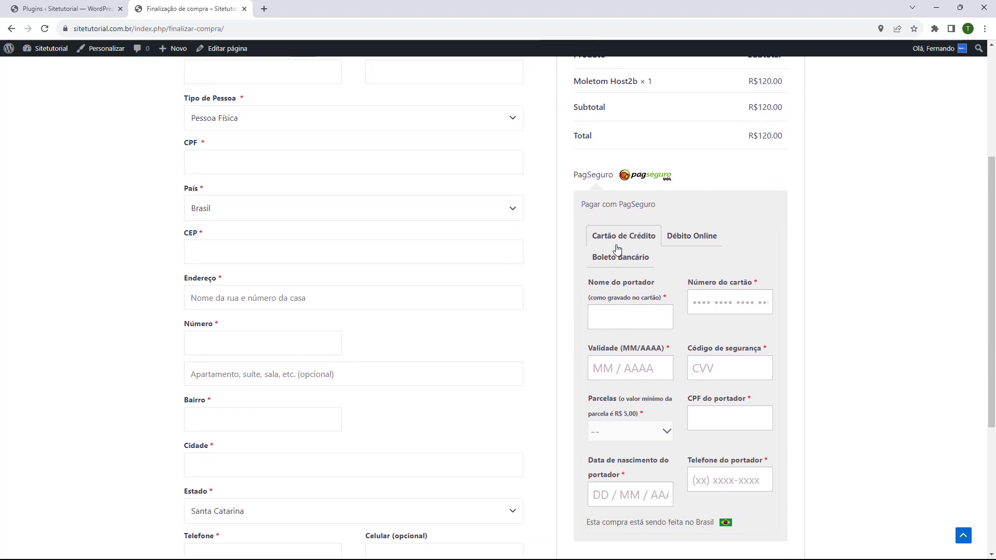
pyautogui.click(682, 242)
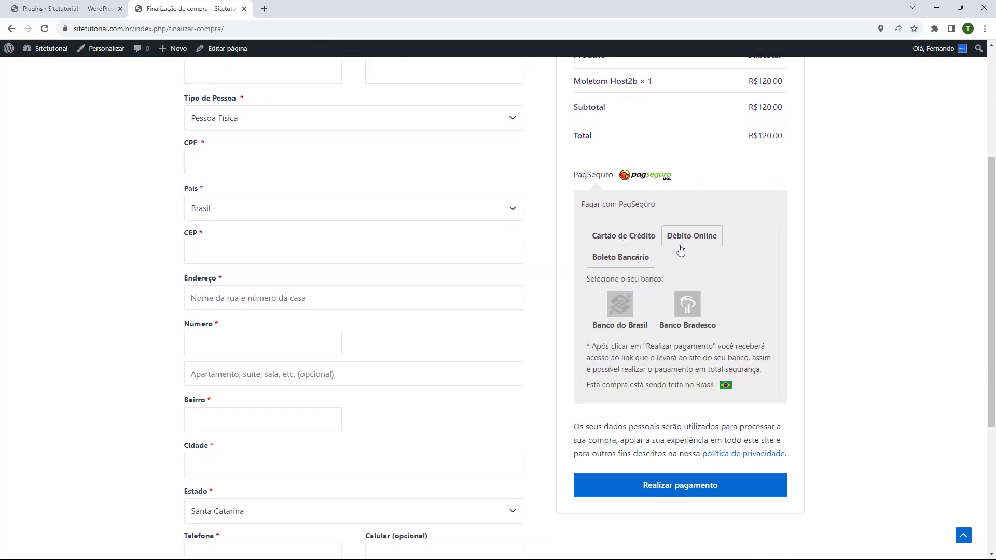
pyautogui.click(620, 260)
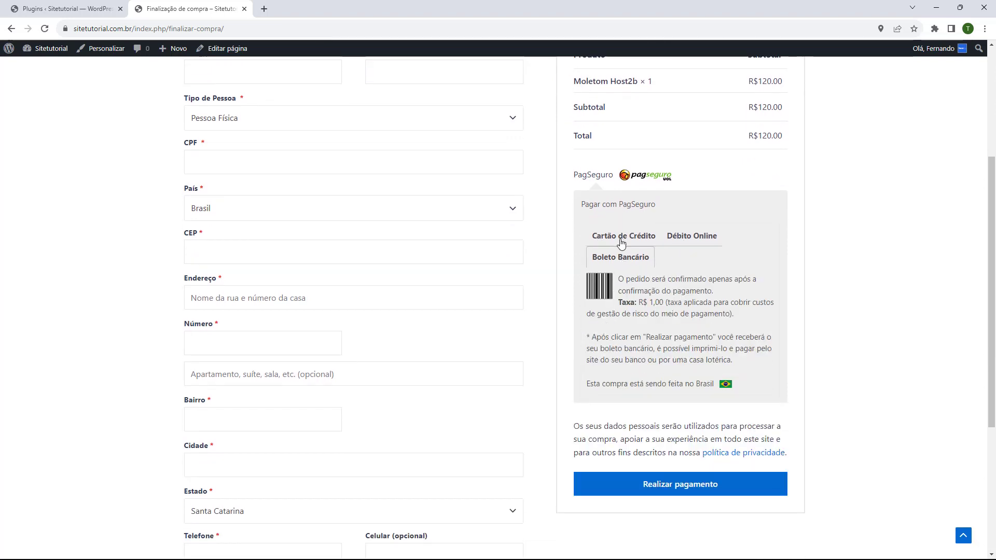
pyautogui.click(597, 239)
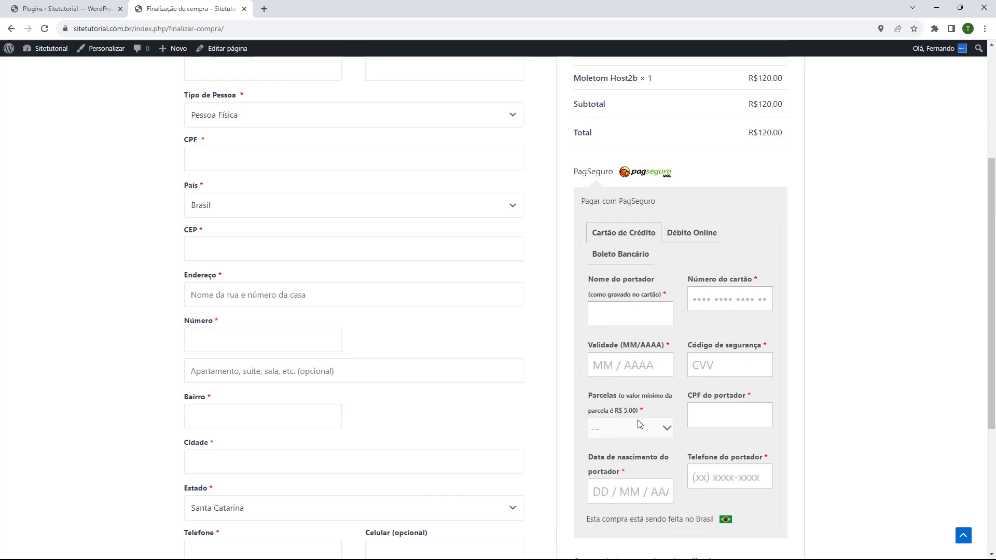
# Step: Recheck the Débito Online bank choices and Boleto details, then close the checkout tab
pyautogui.scroll(-1, 685, 322)
pyautogui.click(691, 192)
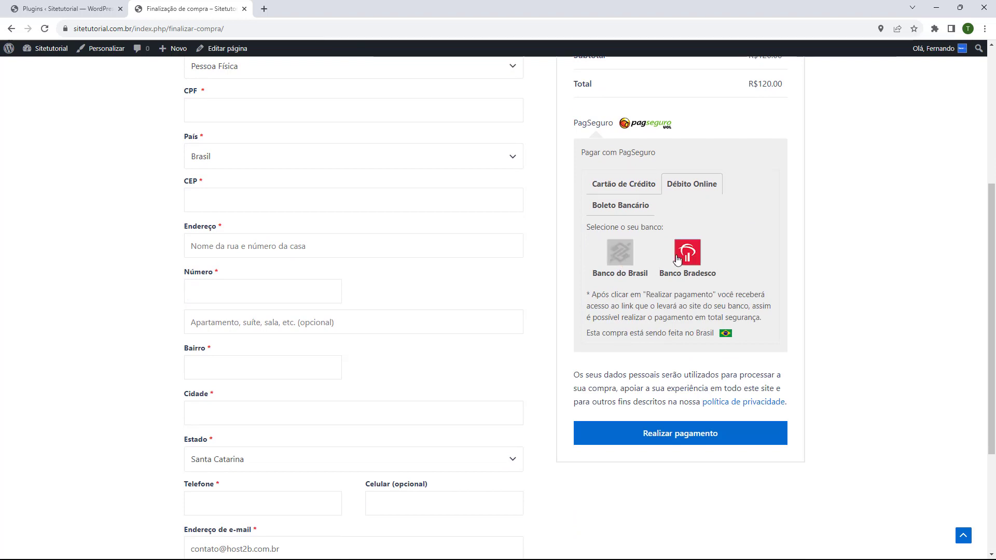
pyautogui.click(644, 208)
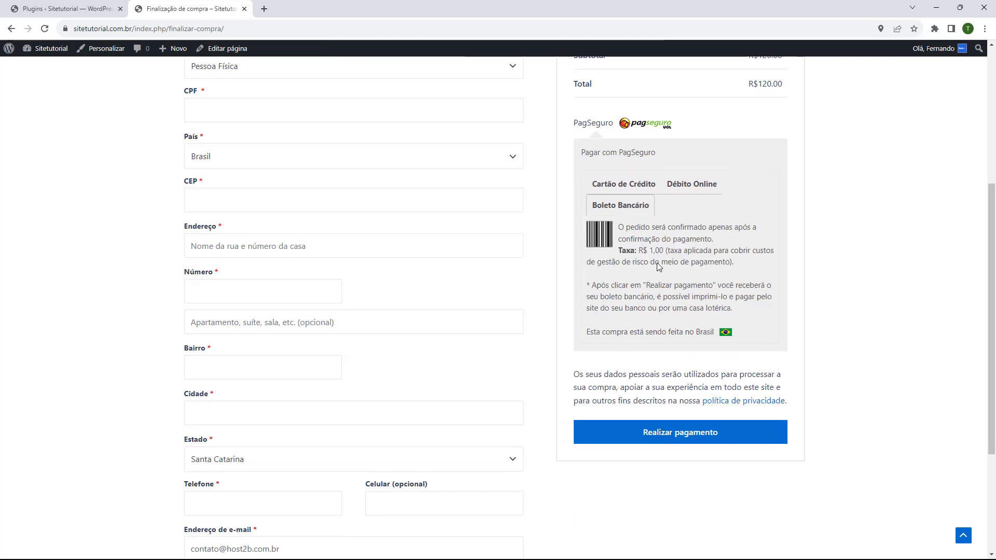
pyautogui.click(619, 189)
pyautogui.scroll(4, 545, 233)
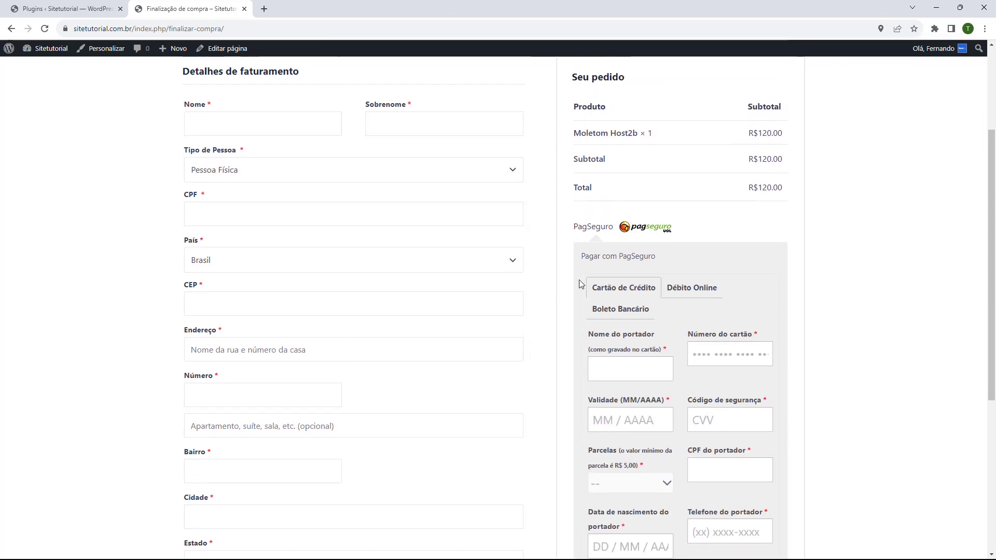
pyautogui.click(67, 8)
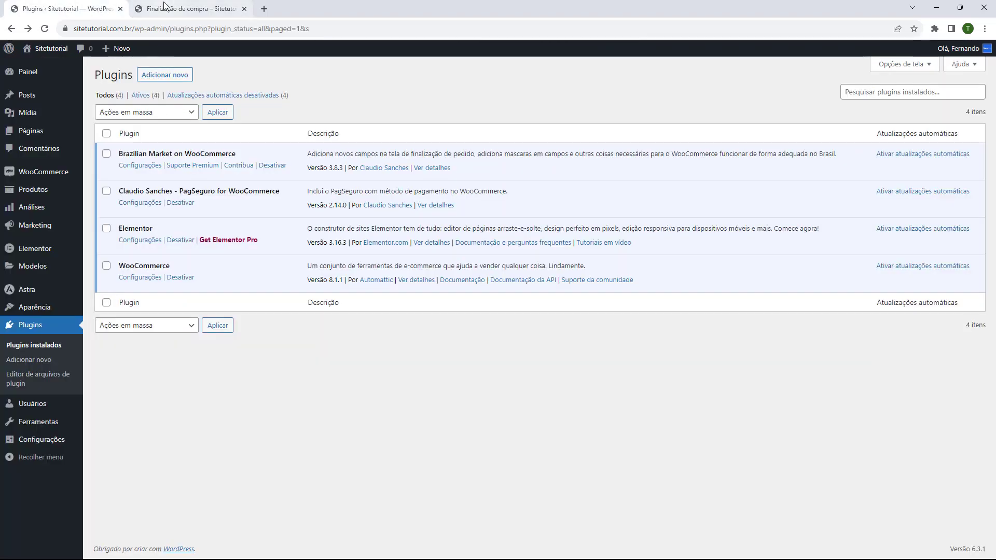
pyautogui.click(244, 9)
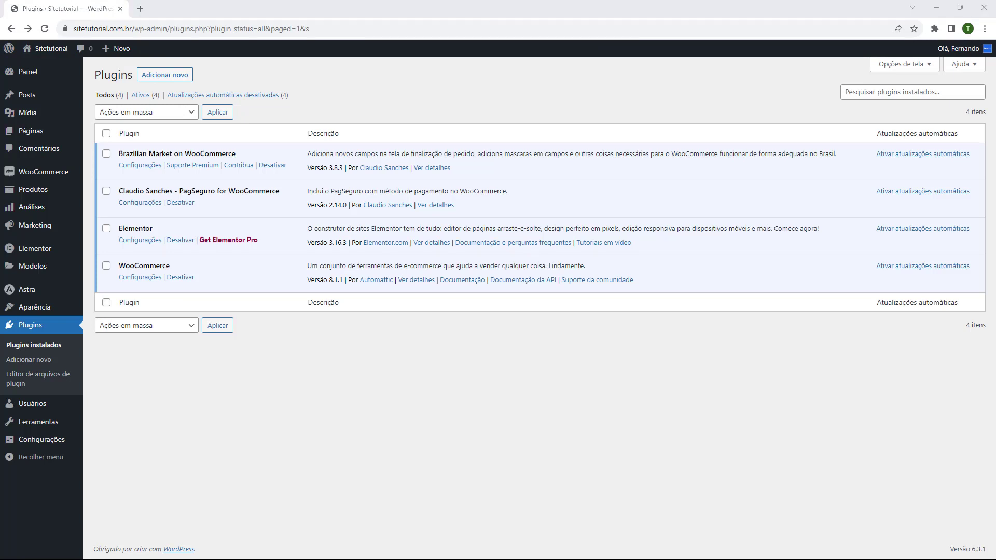